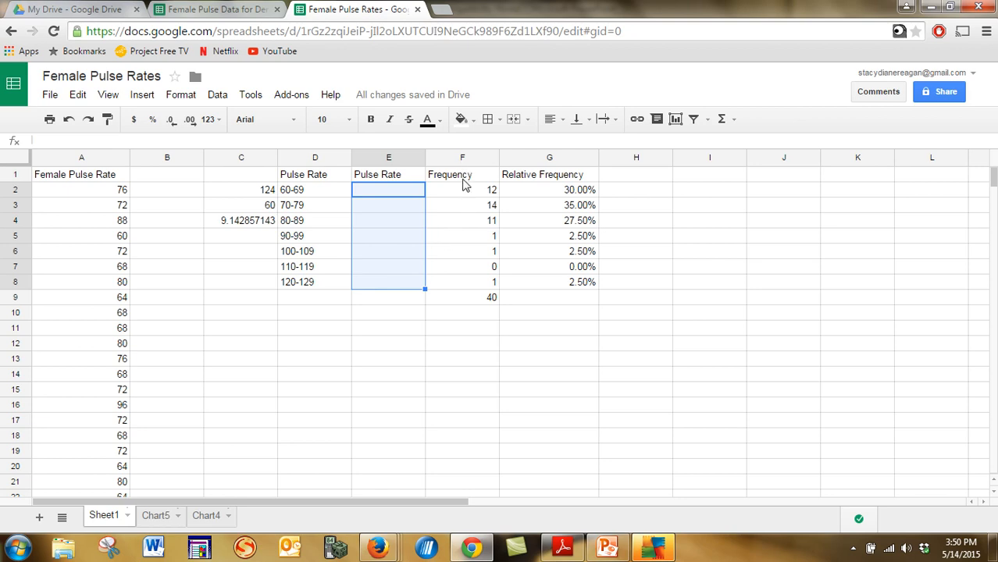
left_click(467, 176)
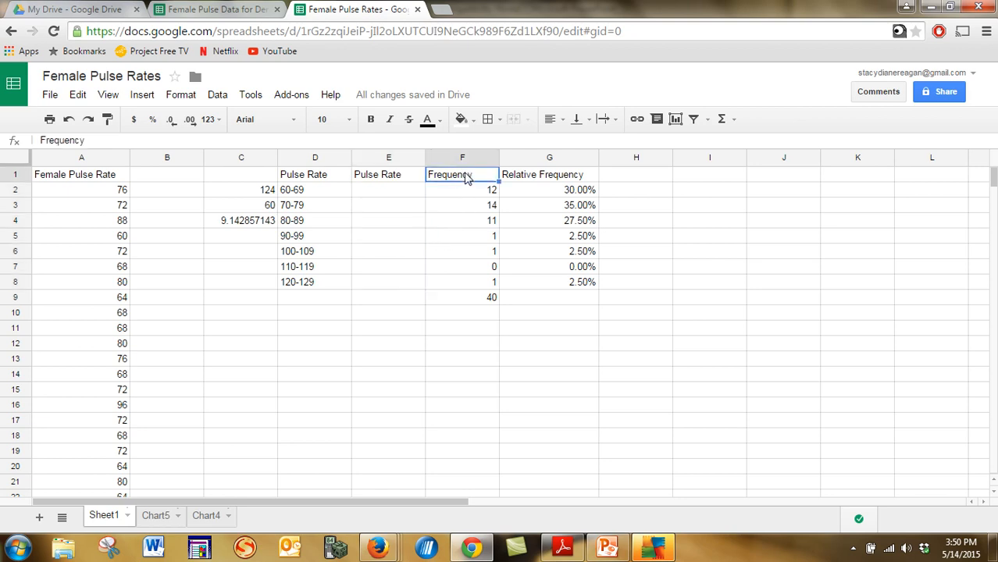
left_click(145, 97)
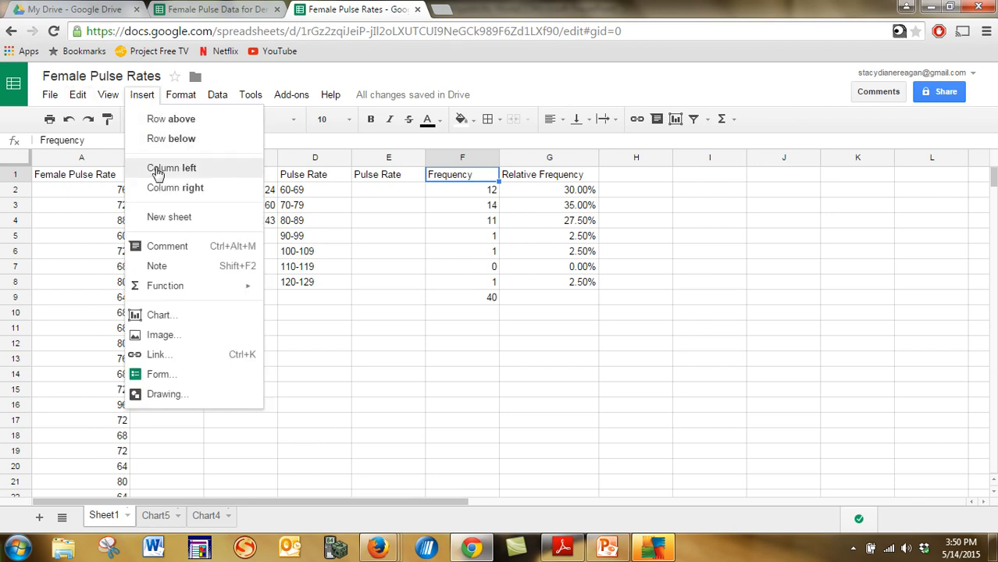
left_click(382, 191)
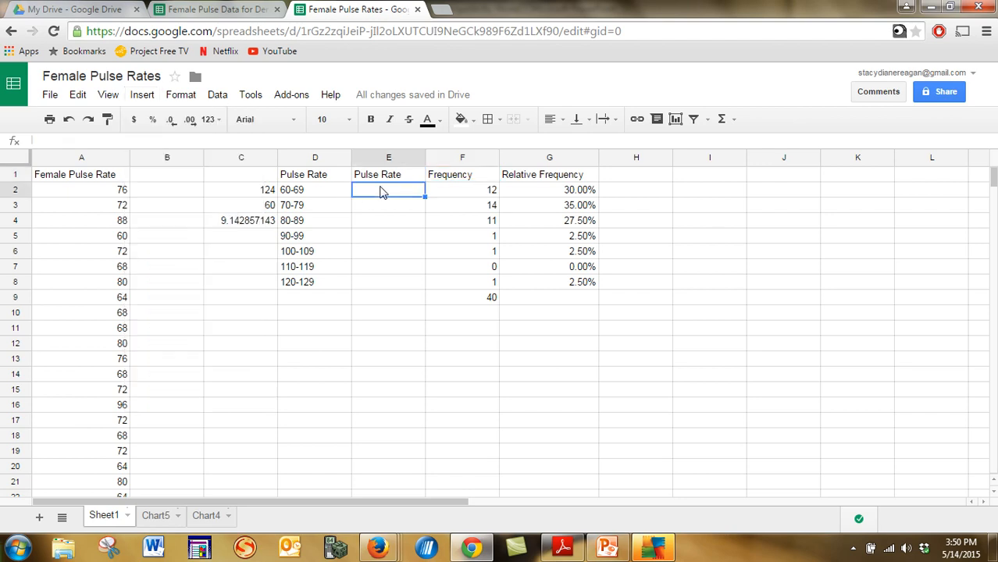
Enter the formula =(60+69)/2 in cell E2 to compute the first class midpoint.
left_click(316, 194)
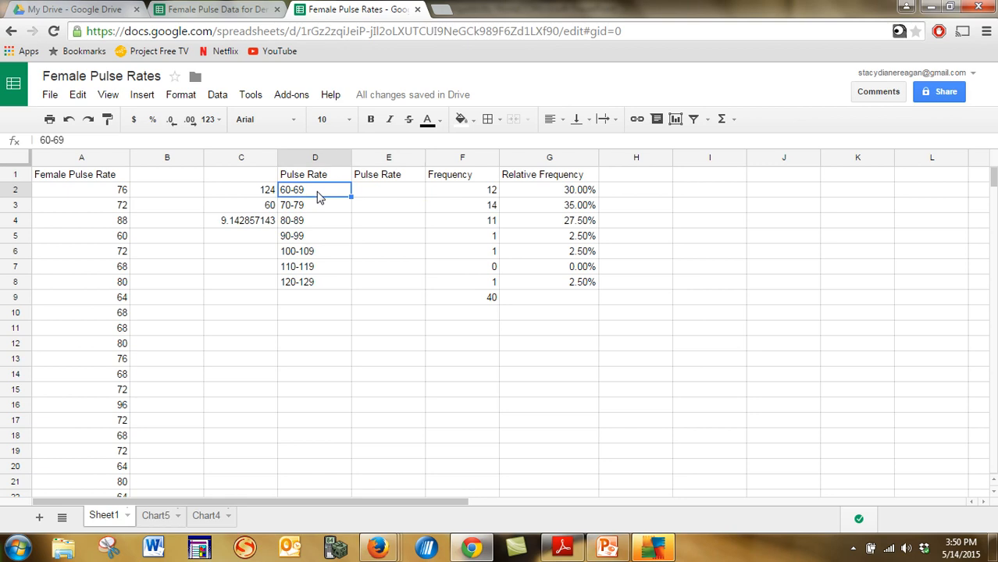
key("Right")
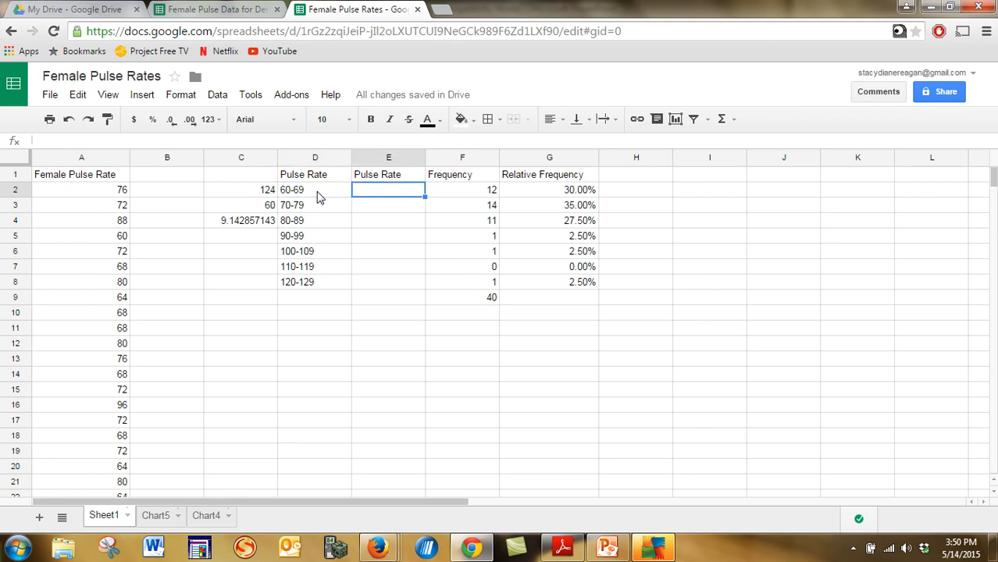
type("=(60+")
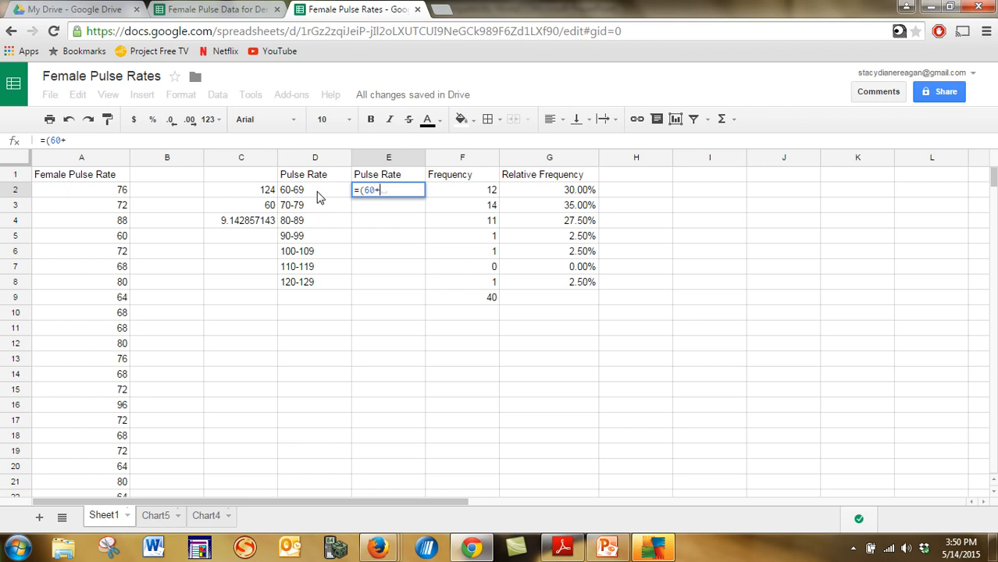
type("69)/2")
key("Return")
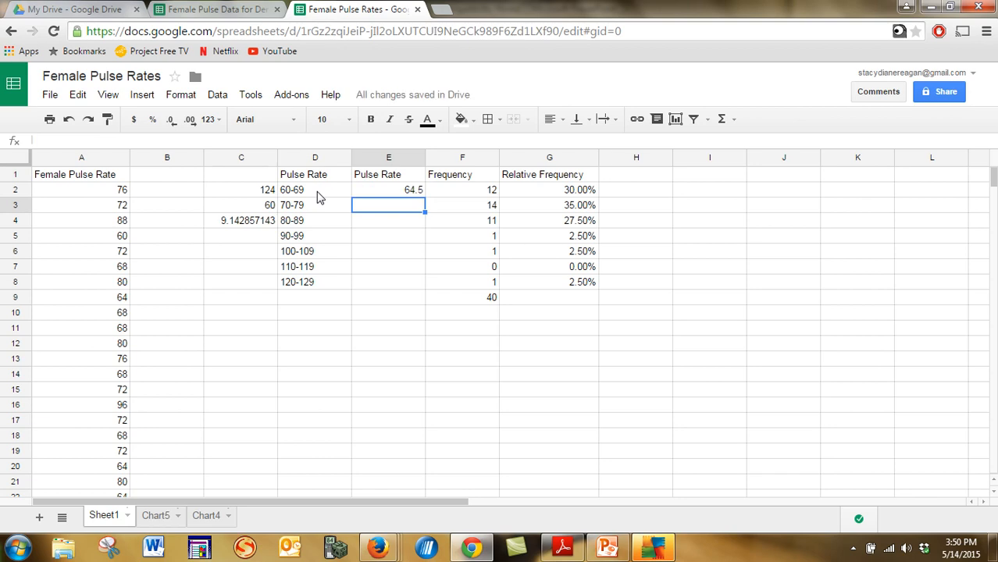
Fill cells E3 to E8 with the midpoints 74.5, 84.5, 94.5, 104.5, 114.5 and 124.5.
type("74.5")
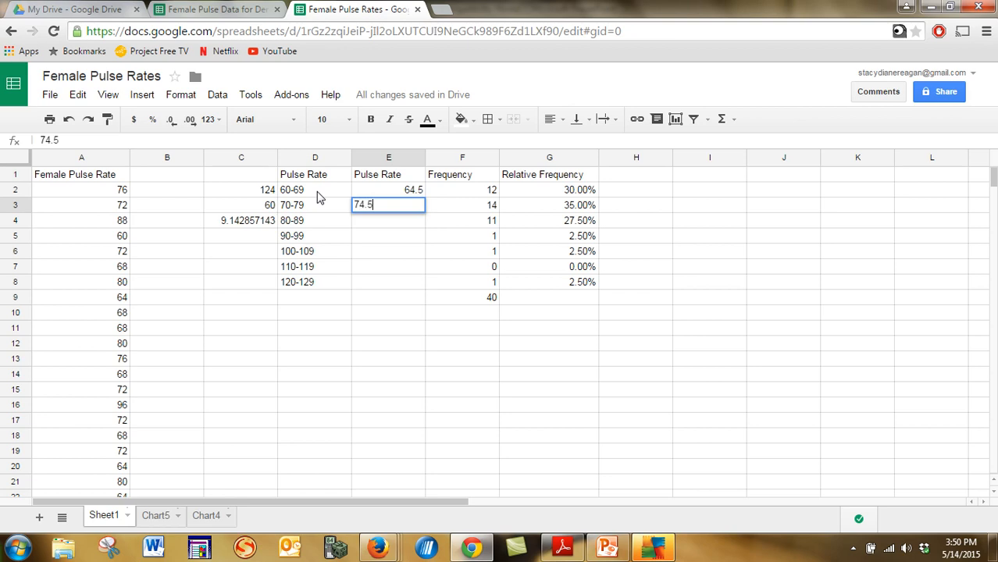
key("Return")
type("84")
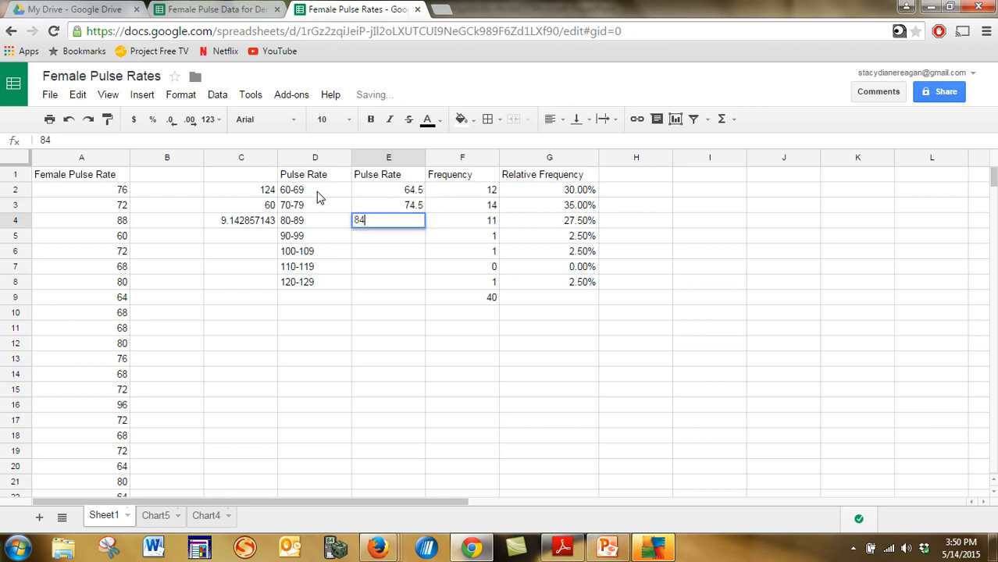
key("Return")
type("94.")
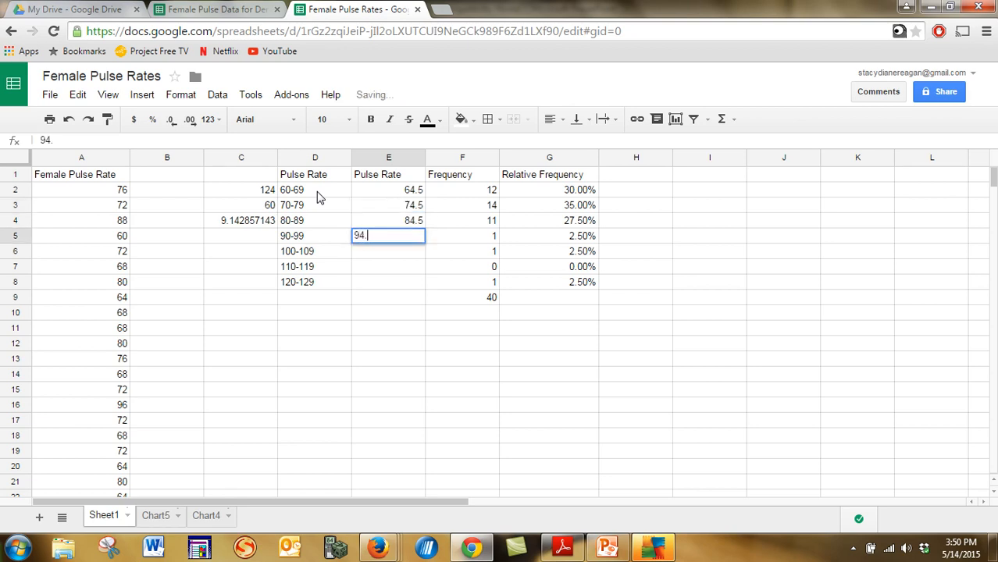
type("5")
key("Return")
type("104")
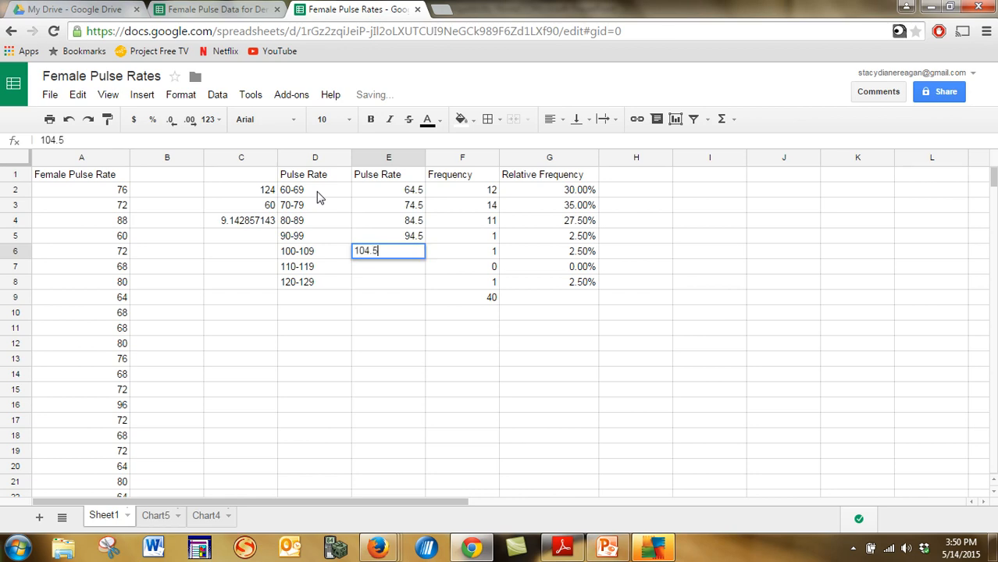
key("Return")
type("1")
key("Return")
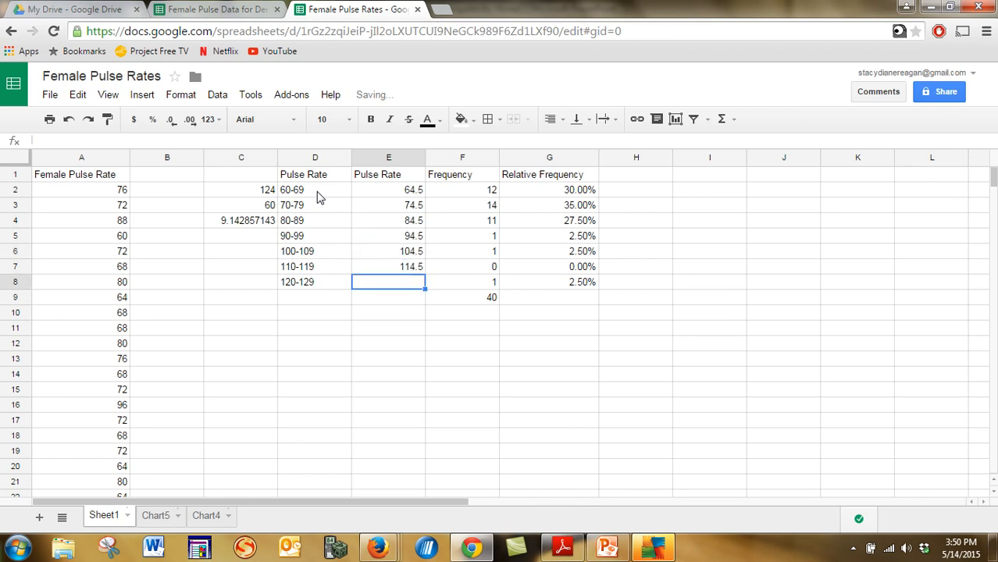
type("124.5")
key("Return")
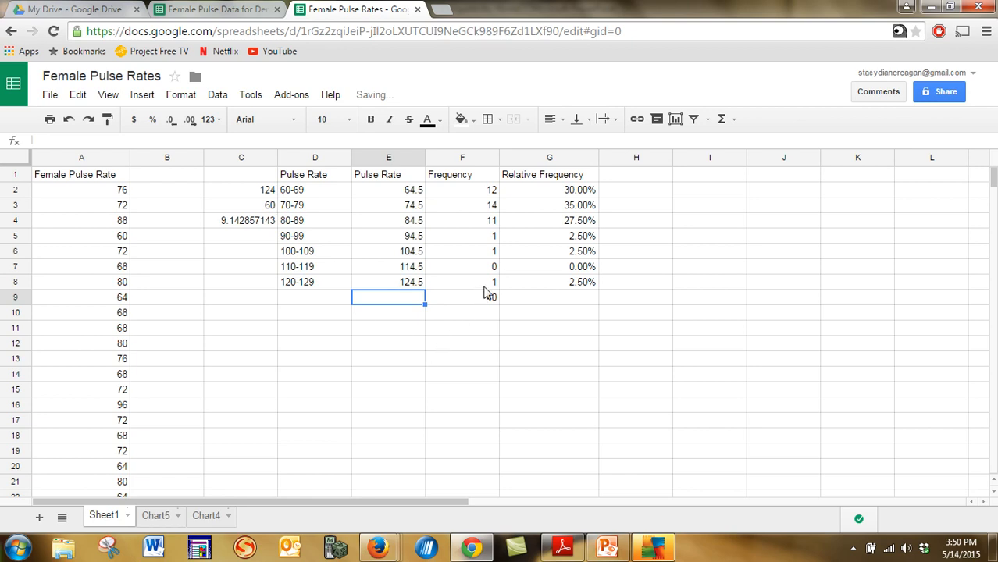
Select the midpoint and frequency cells E2:F8 and start a column chart from them.
left_click_drag(490, 285, 399, 197)
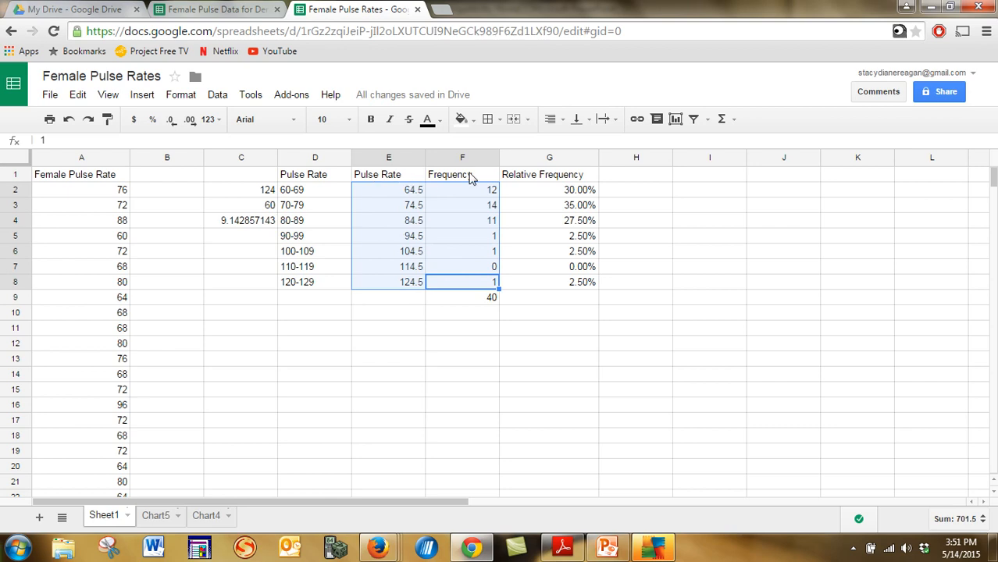
left_click(143, 97)
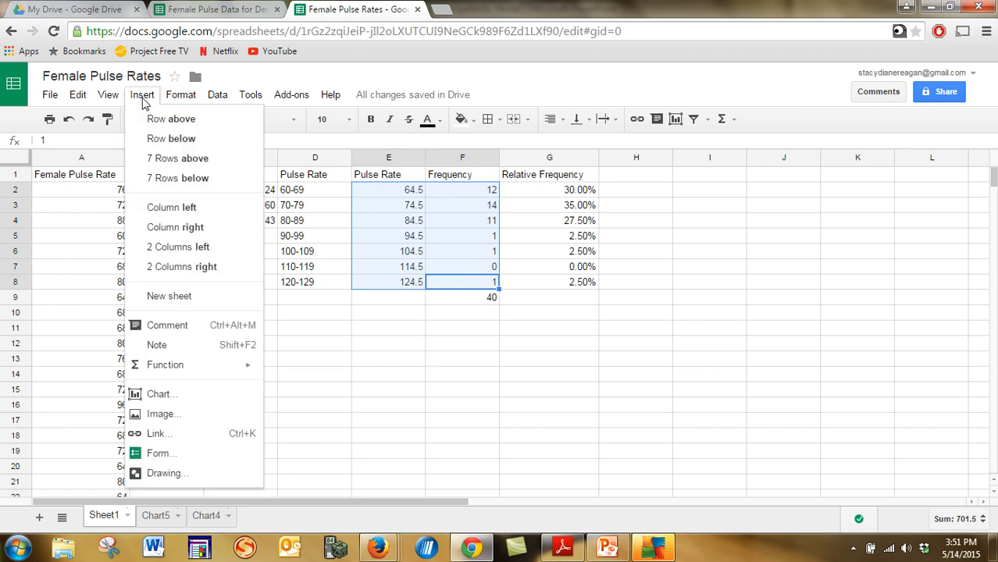
left_click(169, 395)
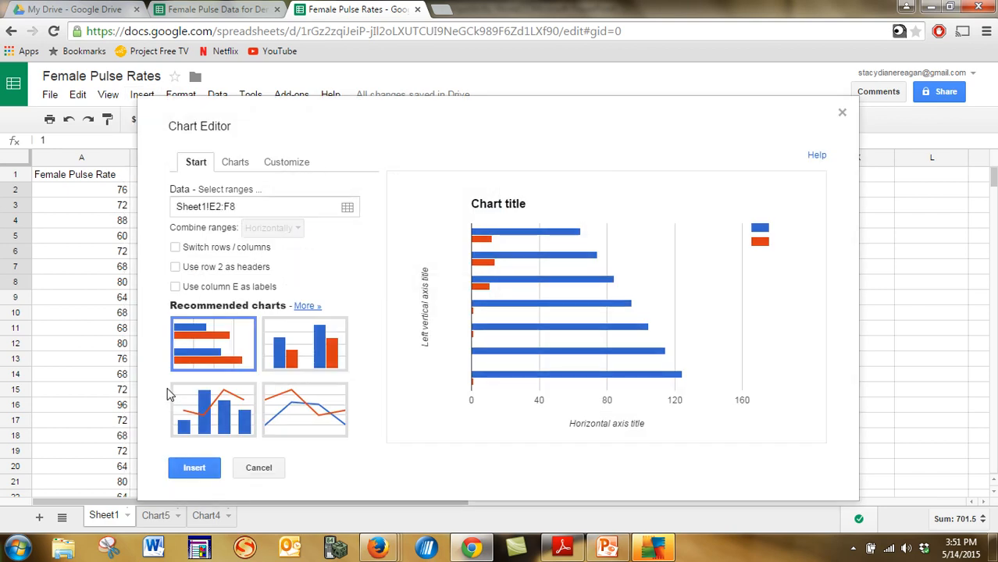
left_click(313, 347)
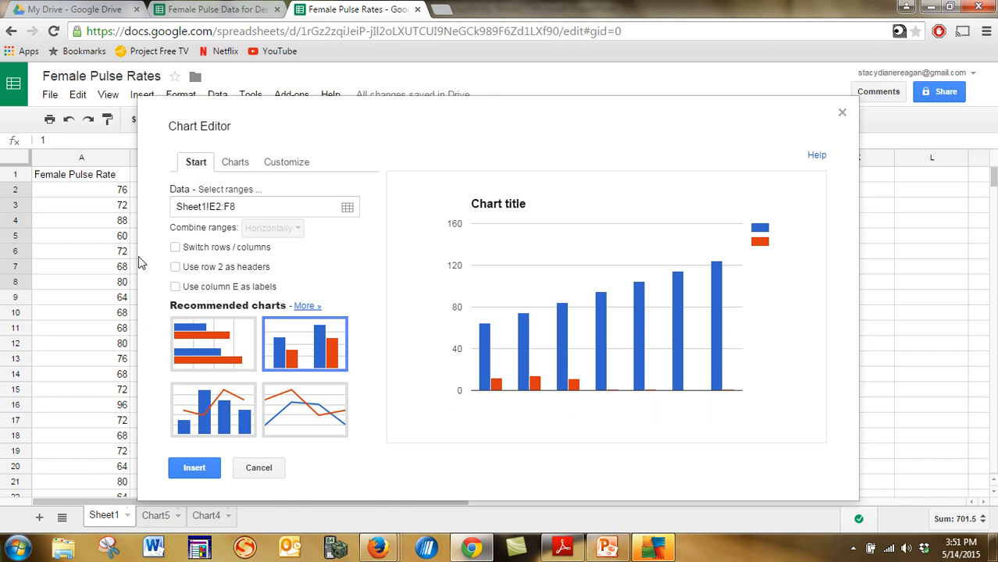
Set the chart data options to switch rows and columns and use column E as headers.
left_click(175, 287)
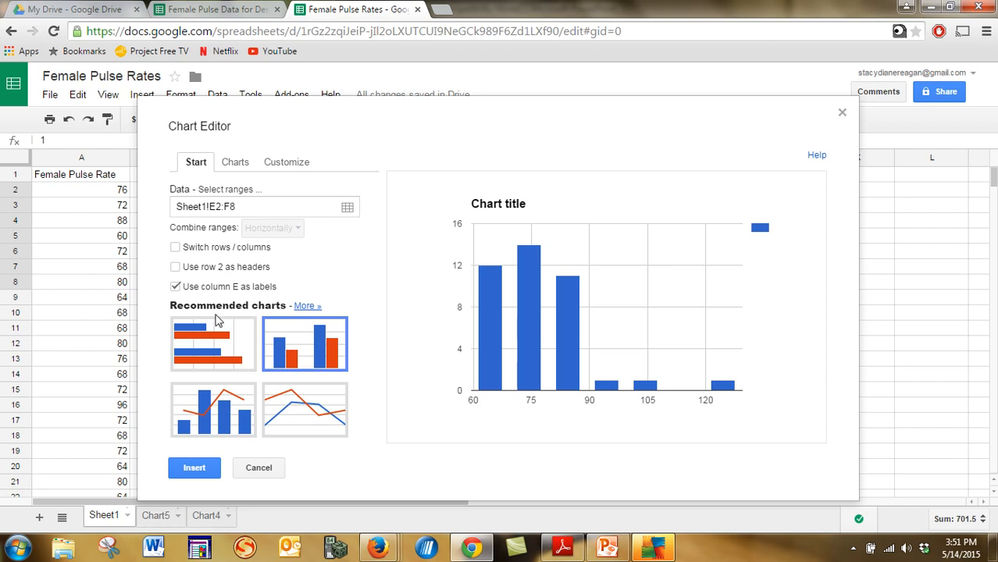
left_click(176, 267)
left_click(176, 248)
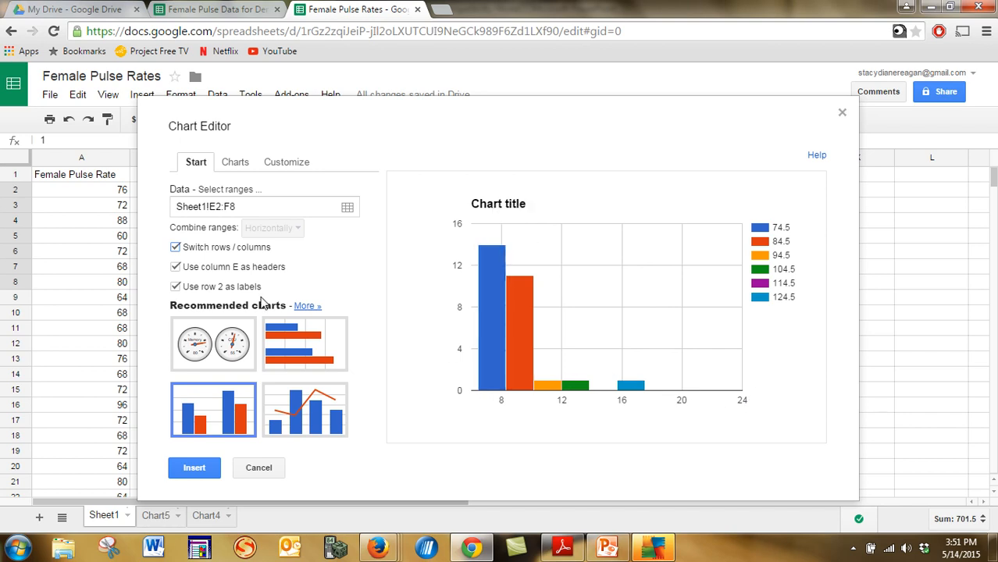
left_click(175, 288)
left_click(176, 287)
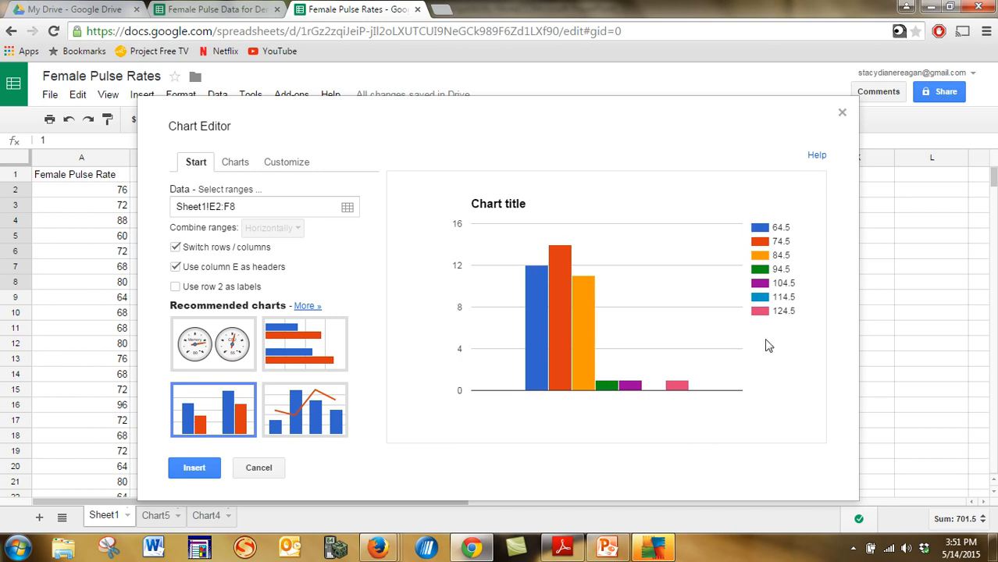
Place the chart legend at the bottom and title the chart Female Pulse Rates.
left_click(283, 164)
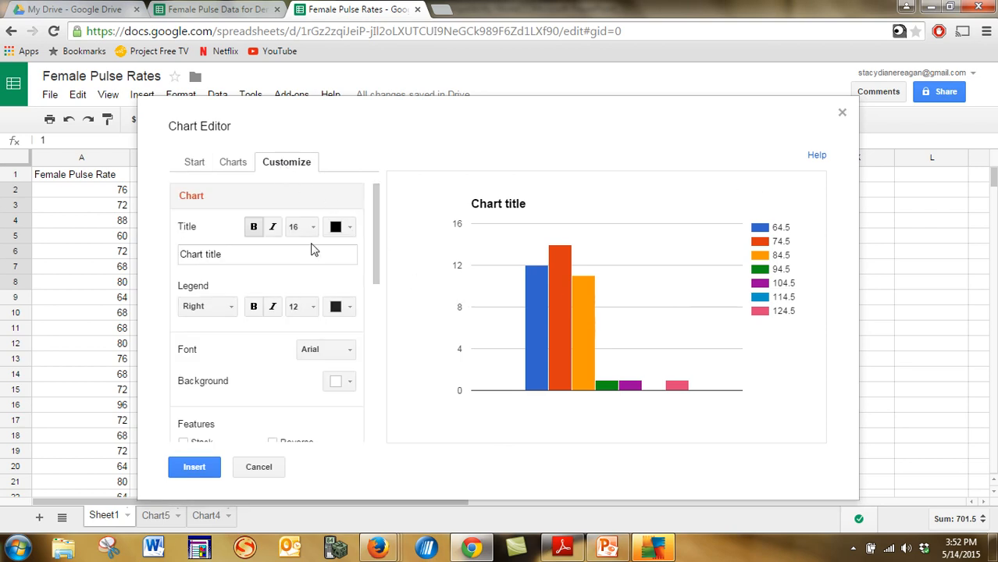
left_click(232, 309)
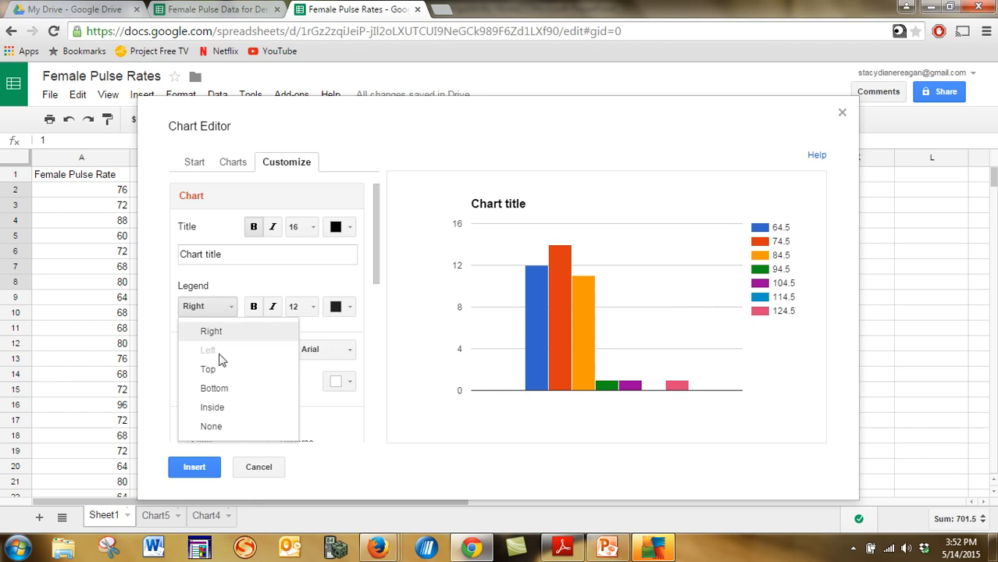
left_click(213, 388)
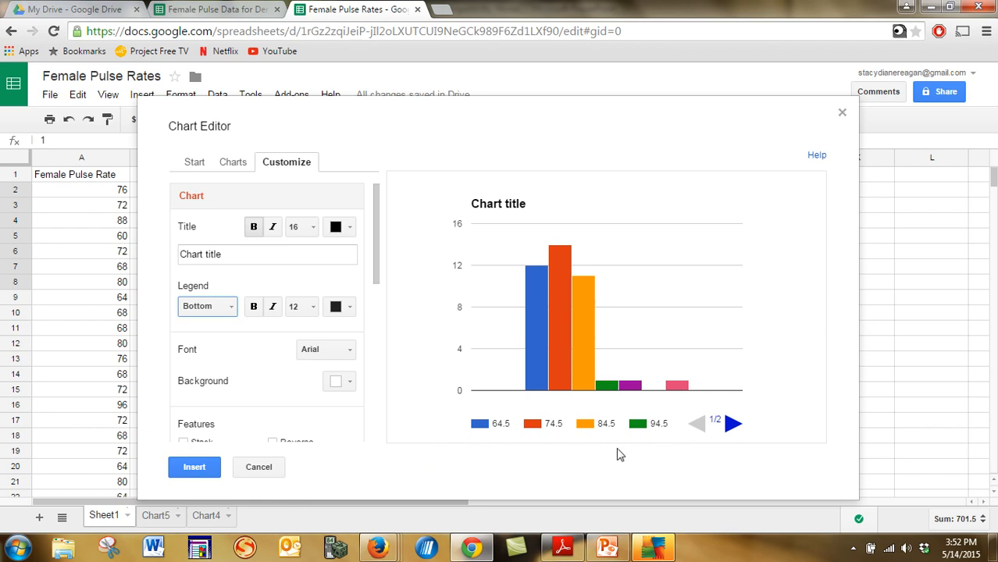
left_click(236, 253)
type("Female Pulse Rates")
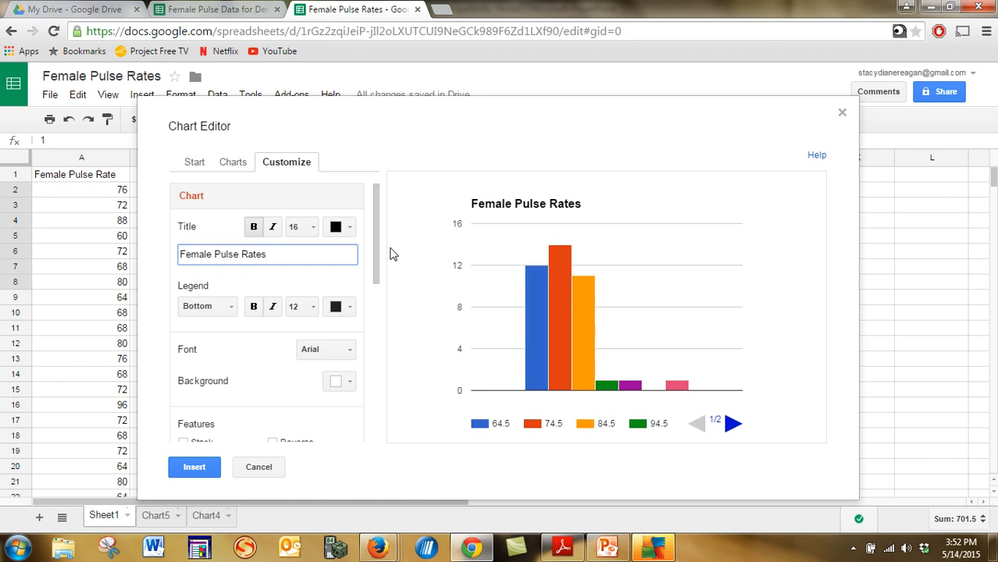
Title the horizontal axis Pulse Rates and the left vertical axis Frequency.
left_click_drag(380, 254, 380, 338)
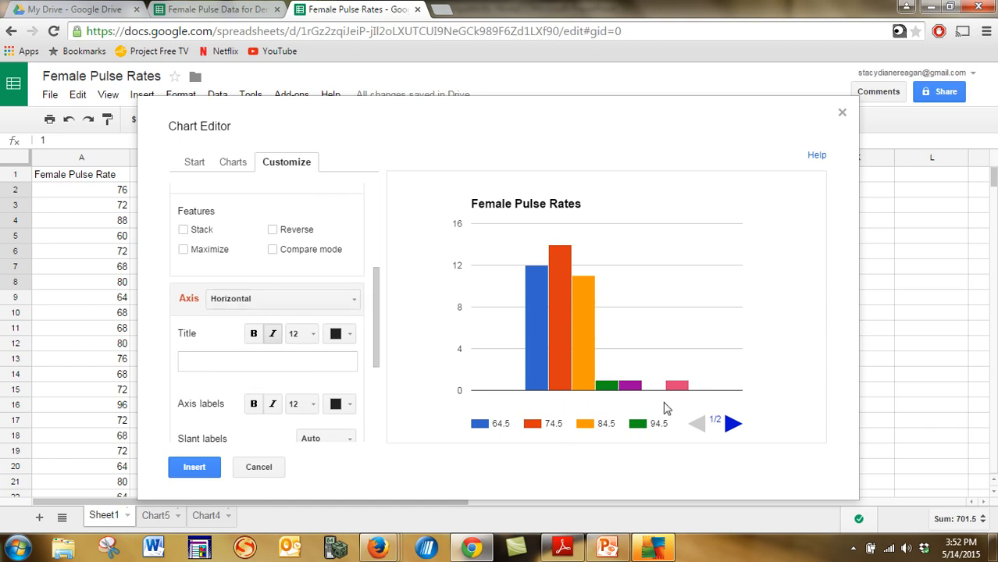
left_click(261, 359)
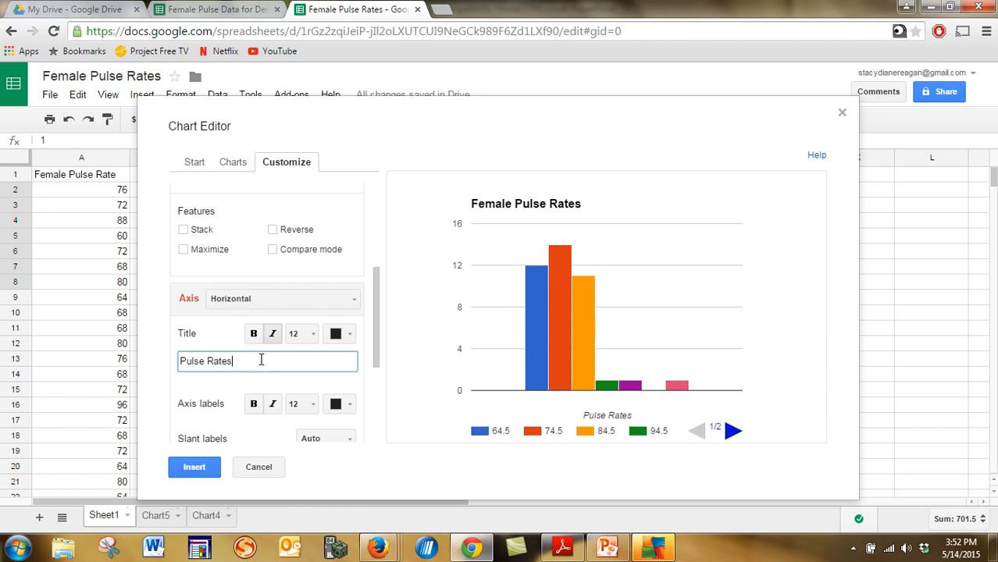
left_click(356, 302)
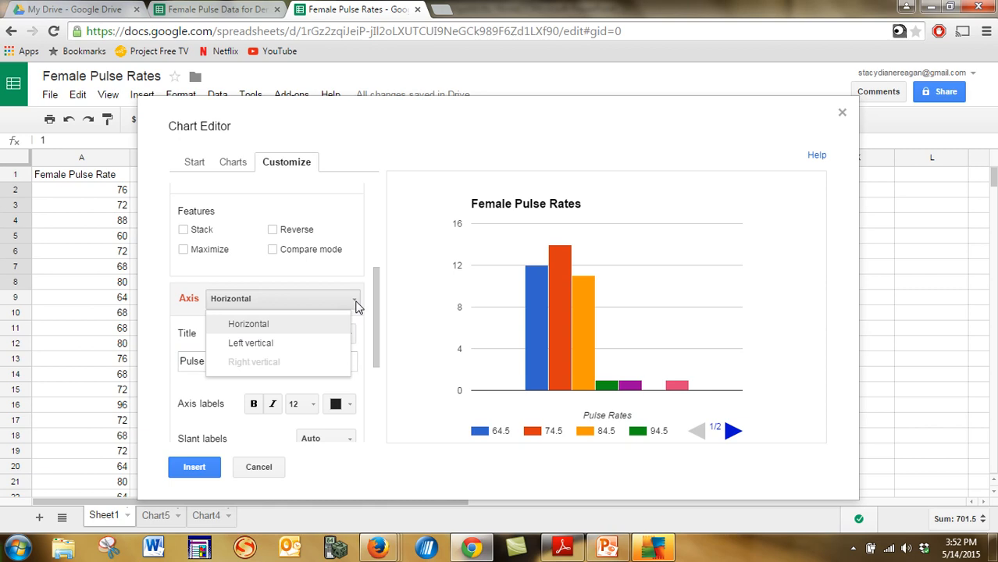
left_click(323, 345)
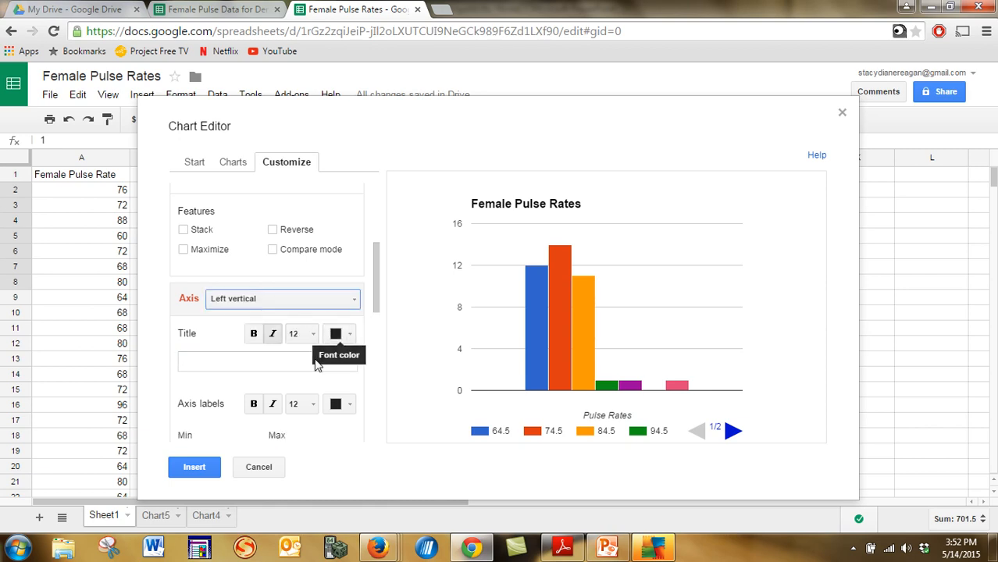
left_click(282, 360)
type("Frequency")
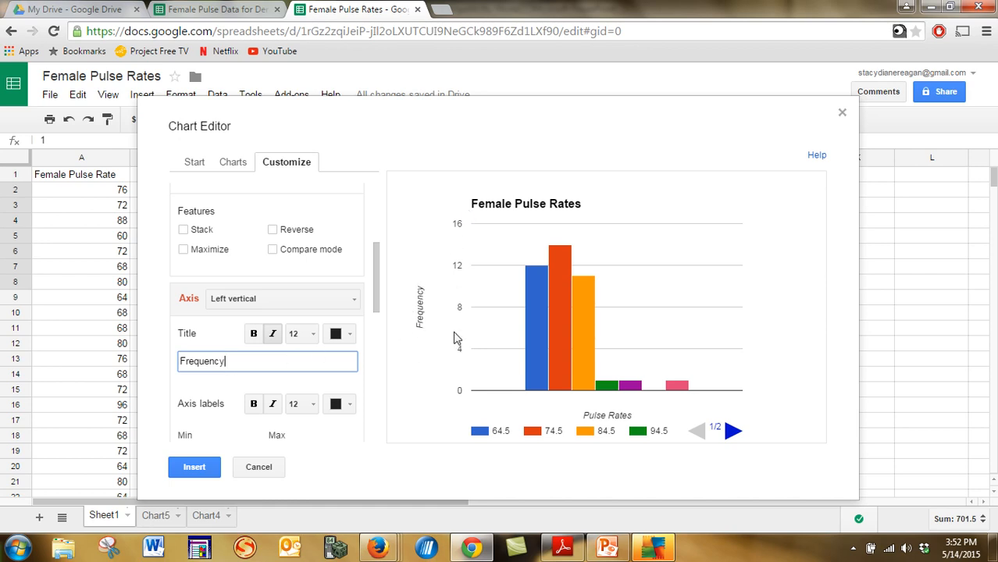
Insert the chart into the sheet, move it up beside the table and widen it.
left_click(200, 467)
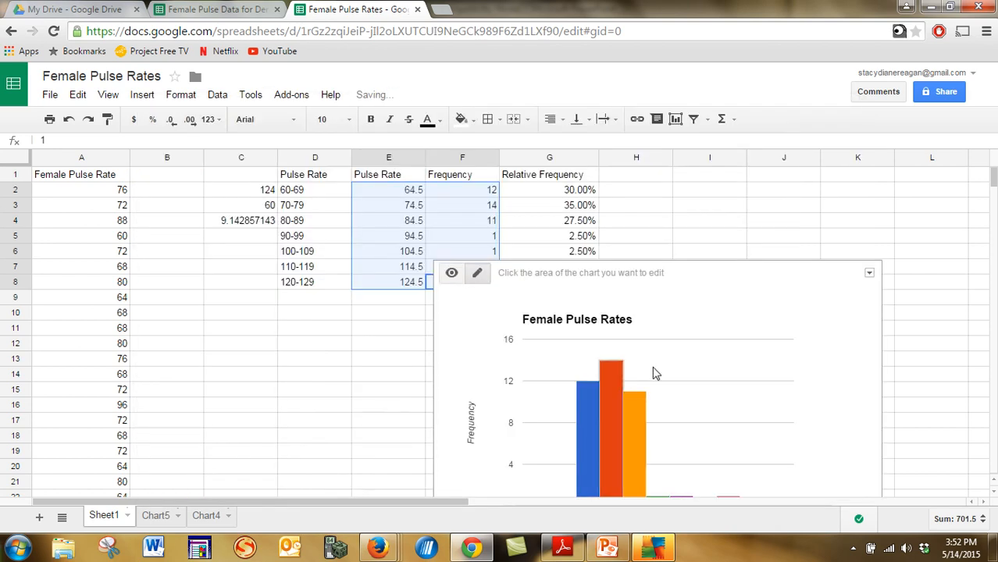
left_click_drag(732, 275, 635, 193)
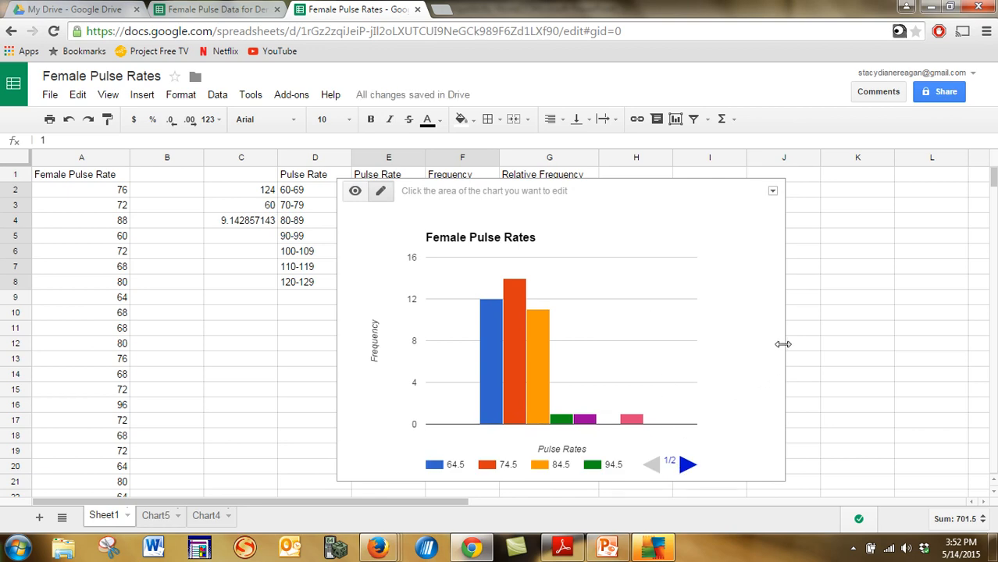
left_click_drag(782, 347, 939, 352)
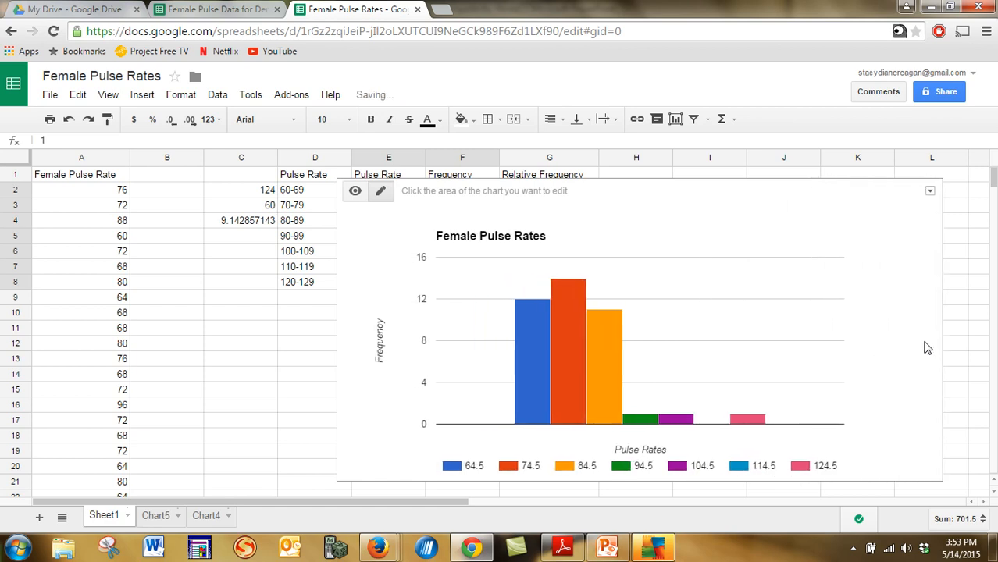
Move the chart to its own sheet.
left_click(930, 193)
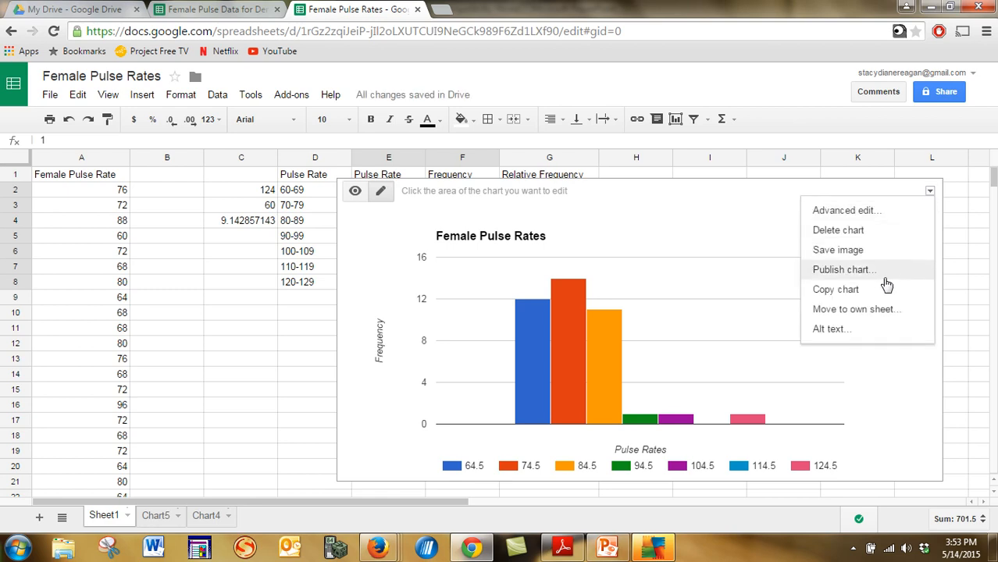
left_click(878, 310)
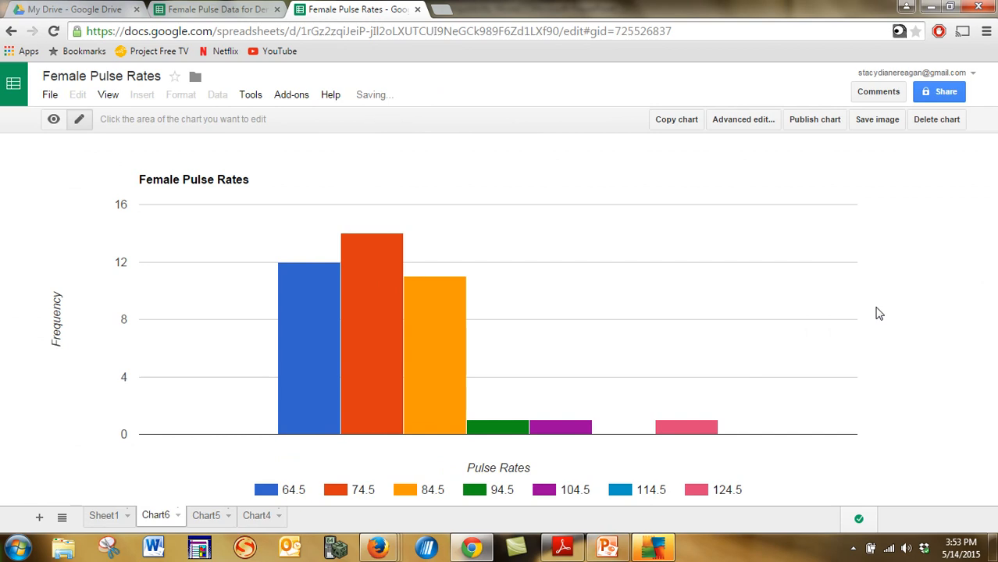
Export the current chart sheet as a PDF and open the downloaded file in Adobe Reader.
left_click(49, 100)
mouse_move(75, 350)
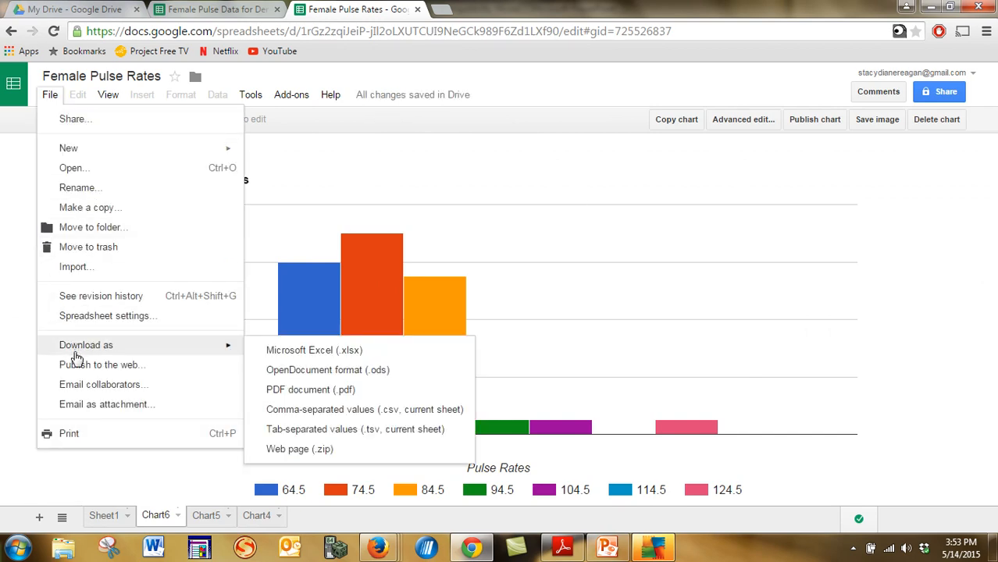
left_click(277, 398)
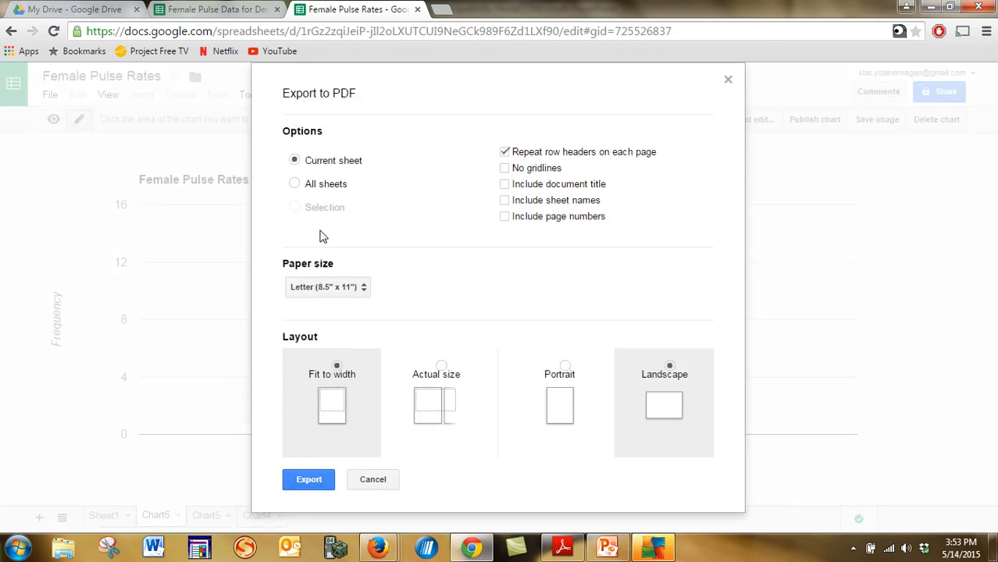
left_click(308, 479)
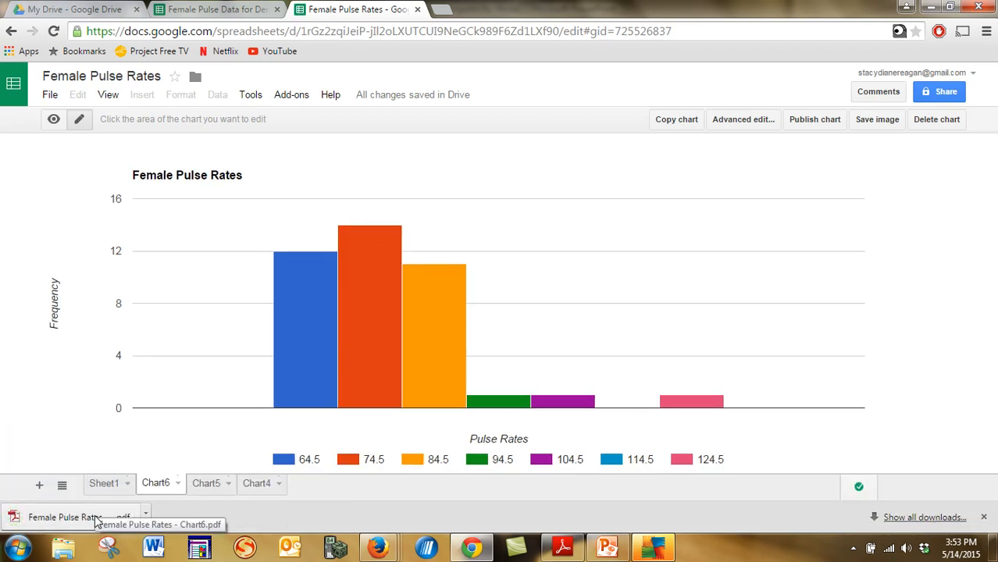
left_click(78, 522)
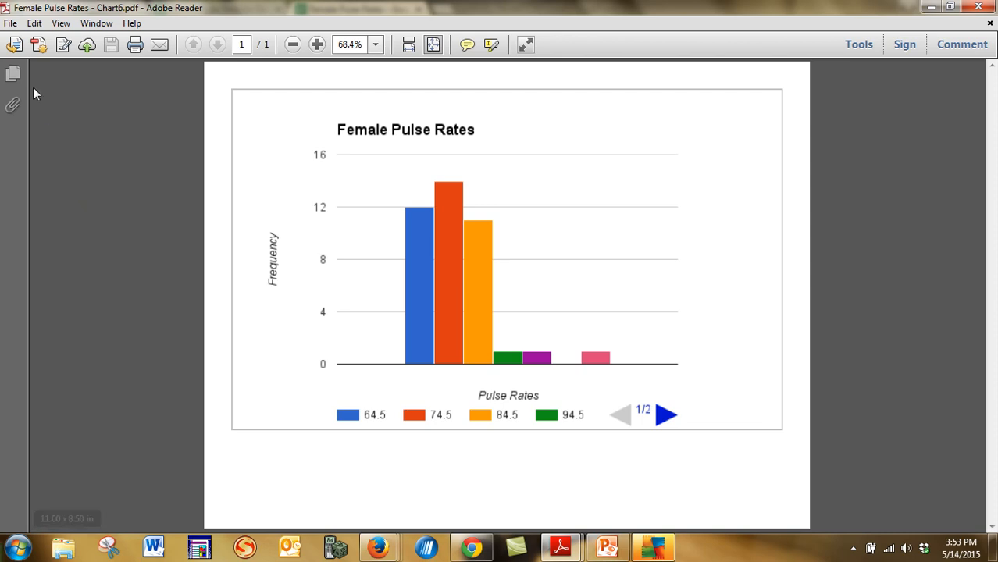
Save the PDF to the Desktop named Female Pulse Rates histogram followed by the student's name.
left_click(11, 24)
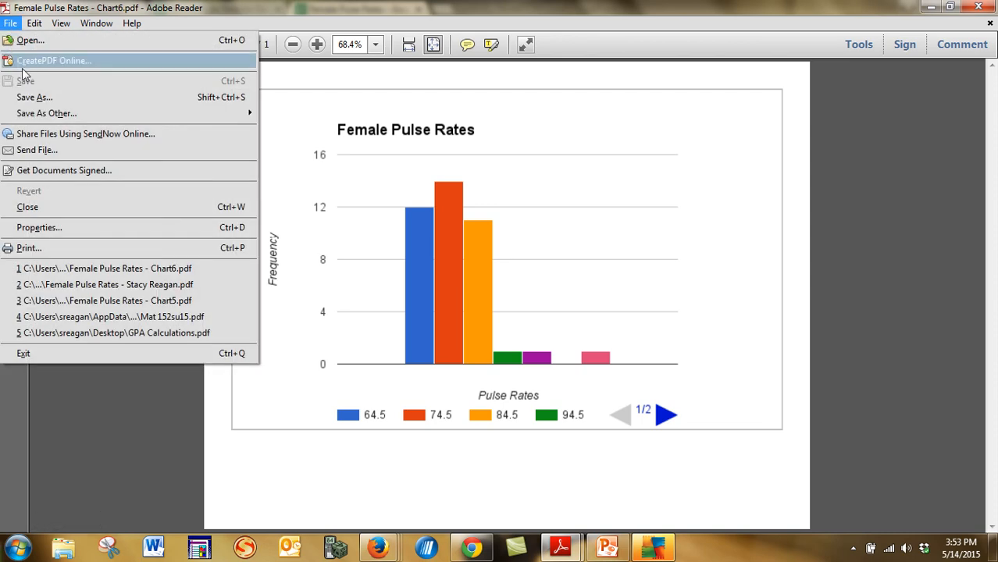
left_click(31, 97)
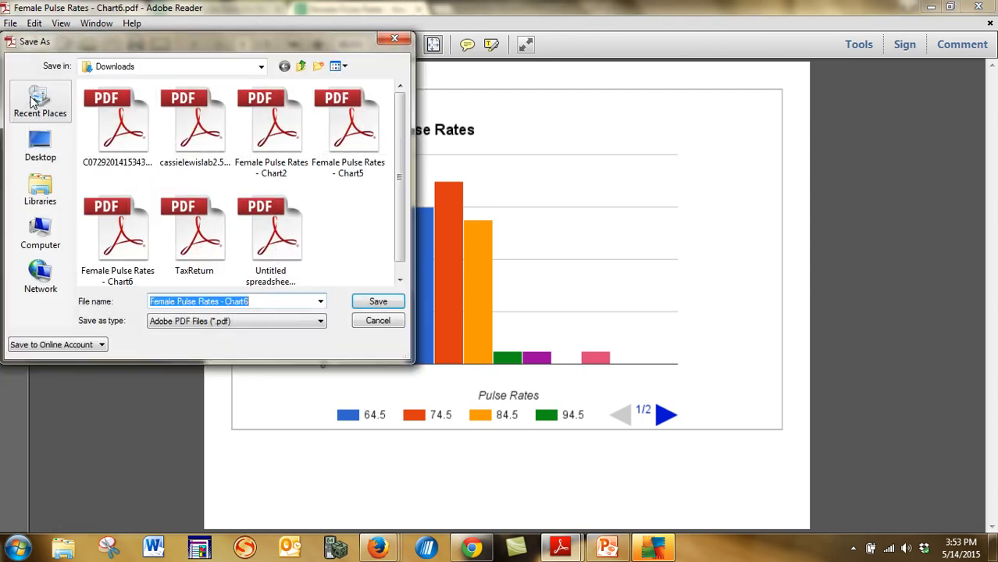
left_click(40, 142)
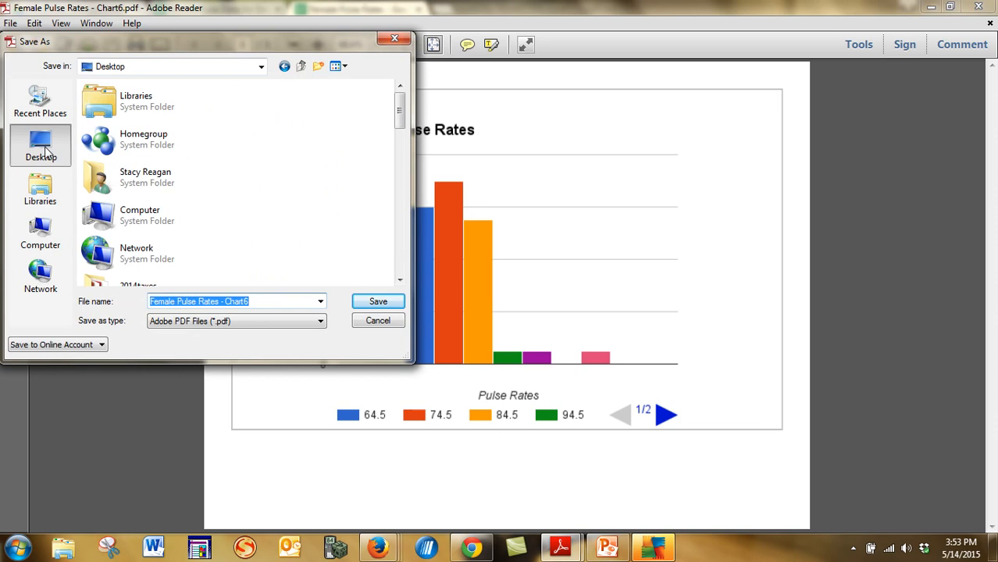
left_click(257, 301)
key("BackSpace")
key("BackSpace")
key("BackSpace")
key("BackSpace")
key("BackSpace")
key("BackSpace")
key("BackSpace")
key("BackSpace")
key("BackSpace")
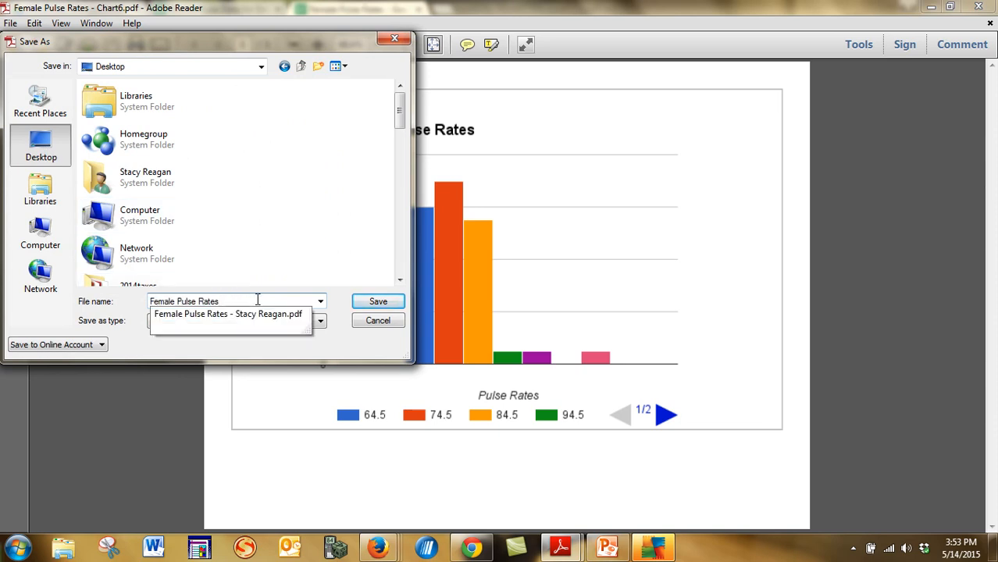
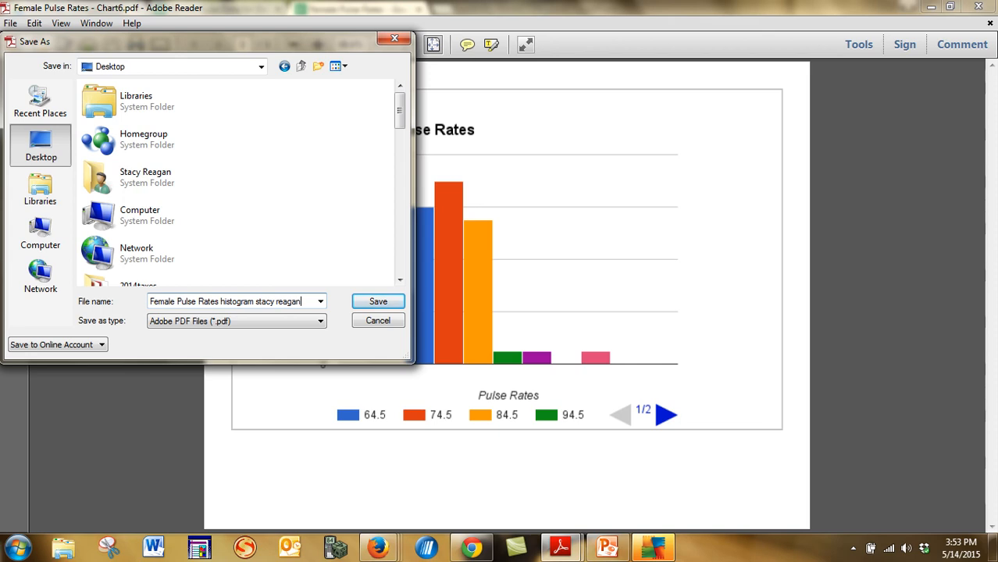
key("Return")
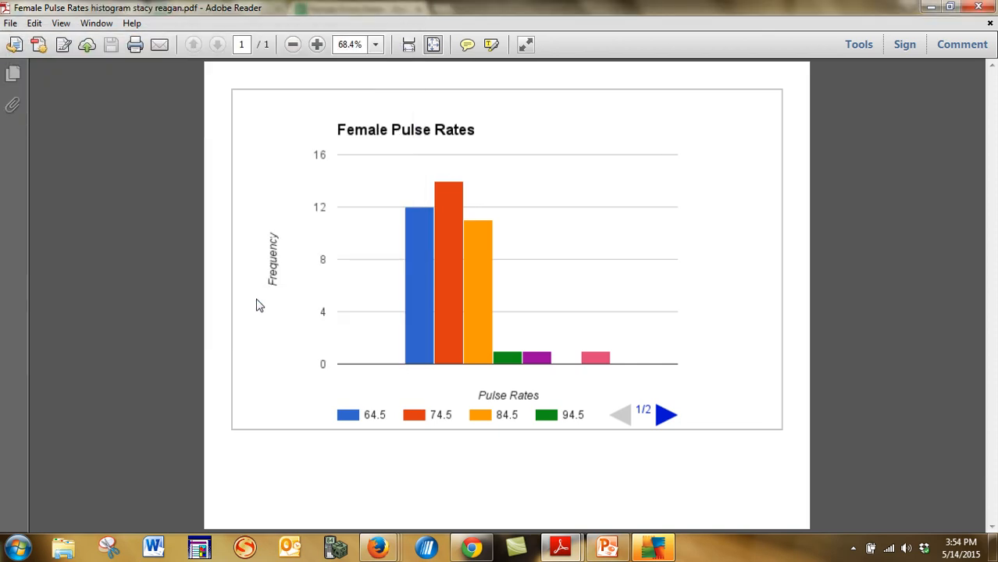